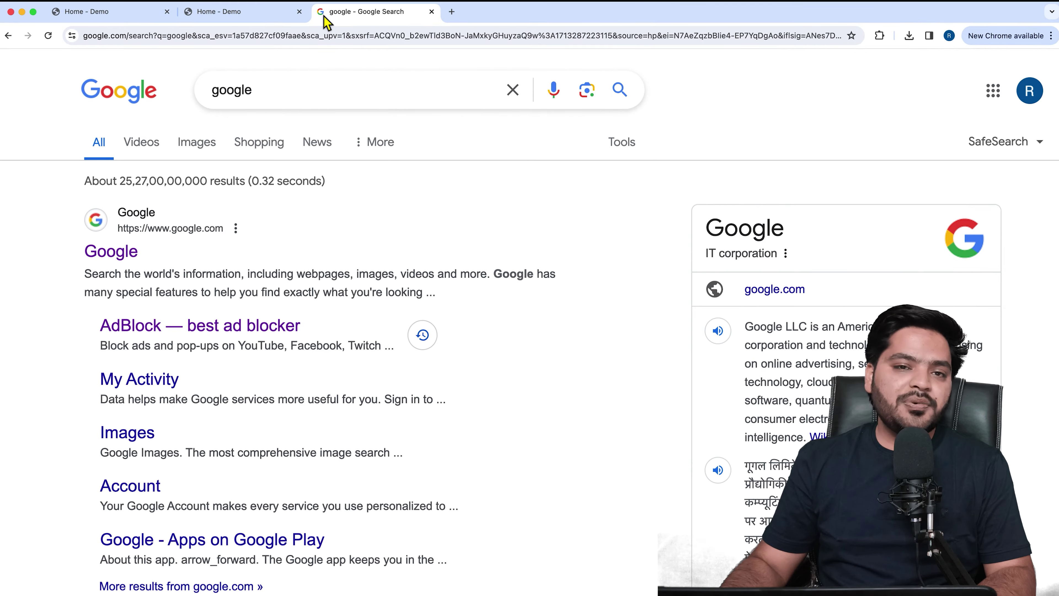
# Search Google for 'google', switch to the demo site's Home tab, and open a new tab.
pyautogui.click(118, 92)
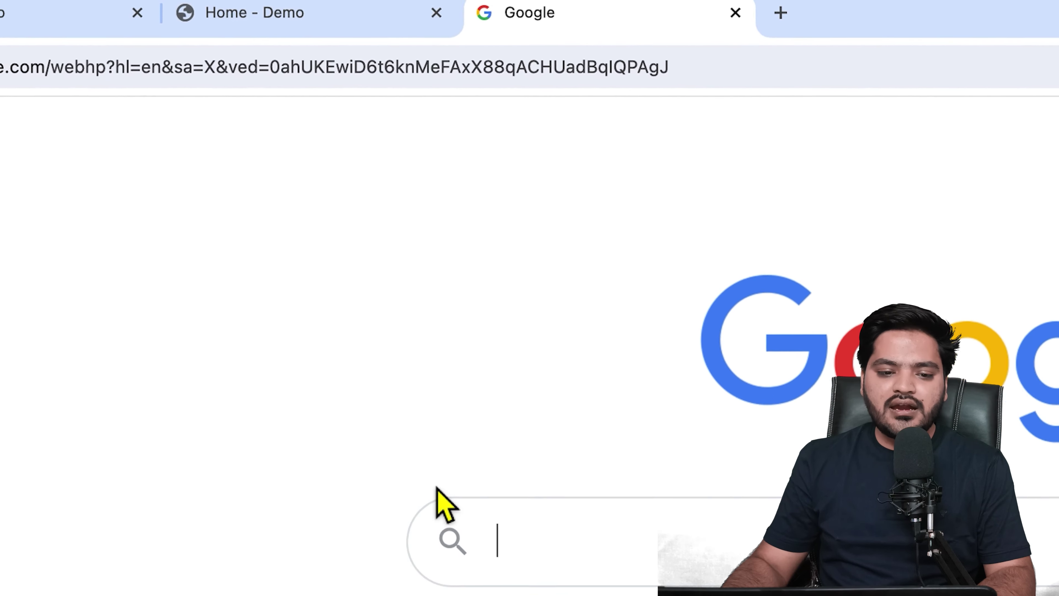
pyautogui.write('google')
pyautogui.press('Return')
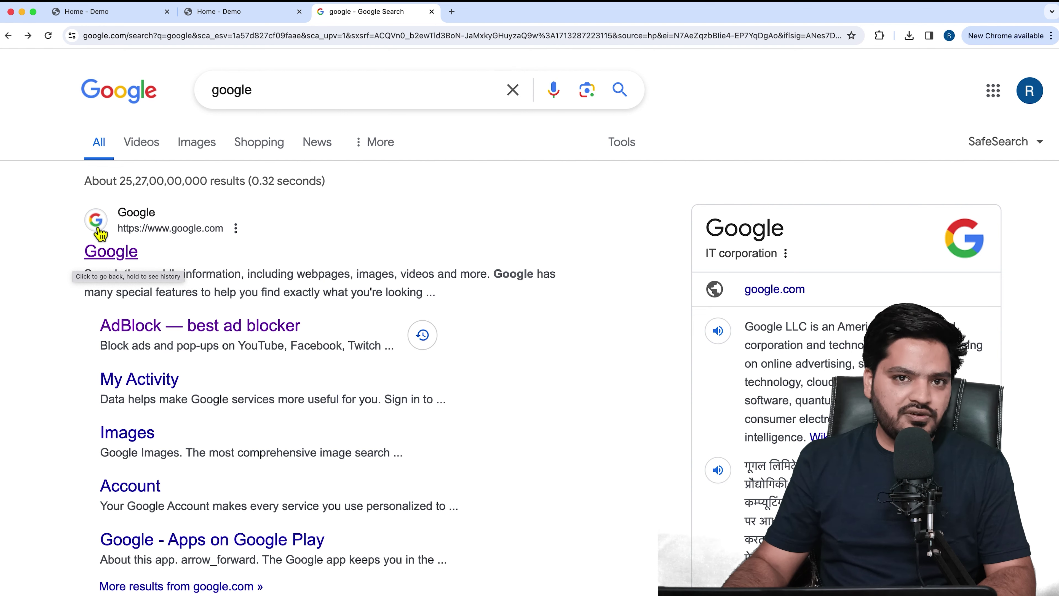
pyautogui.click(234, 12)
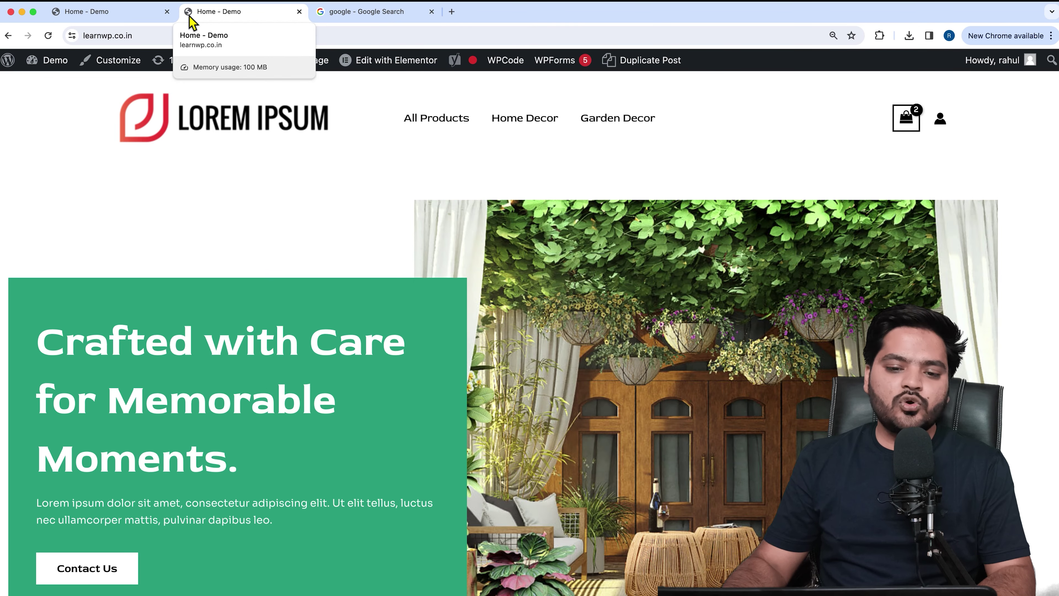
pyautogui.click(457, 17)
# Load google.com and search for 'favicon generator free', fixing the misspelling.
pyautogui.write('go')
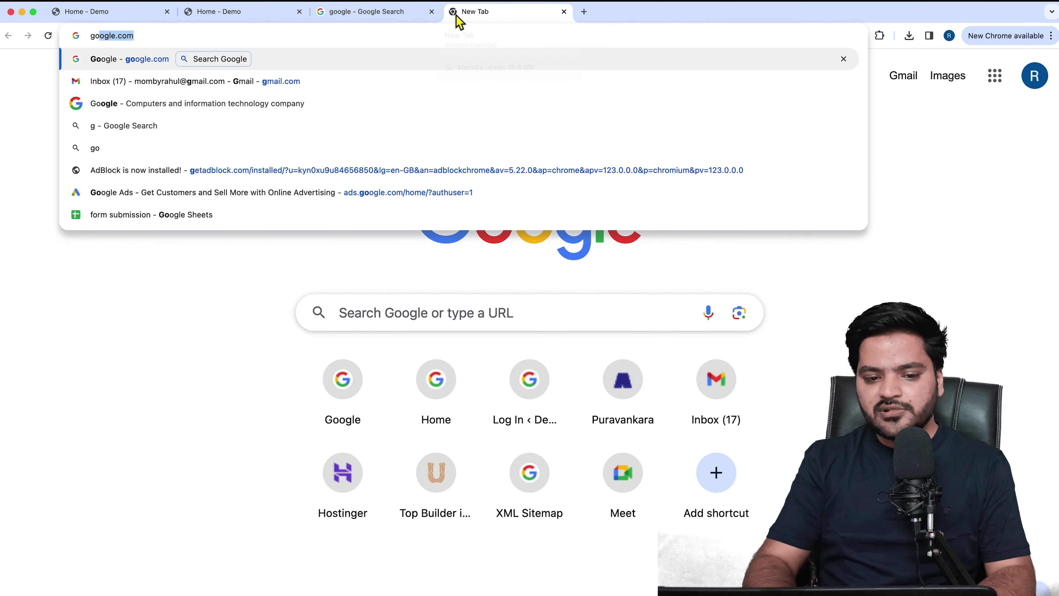
pyautogui.write('o')
pyautogui.press('Return')
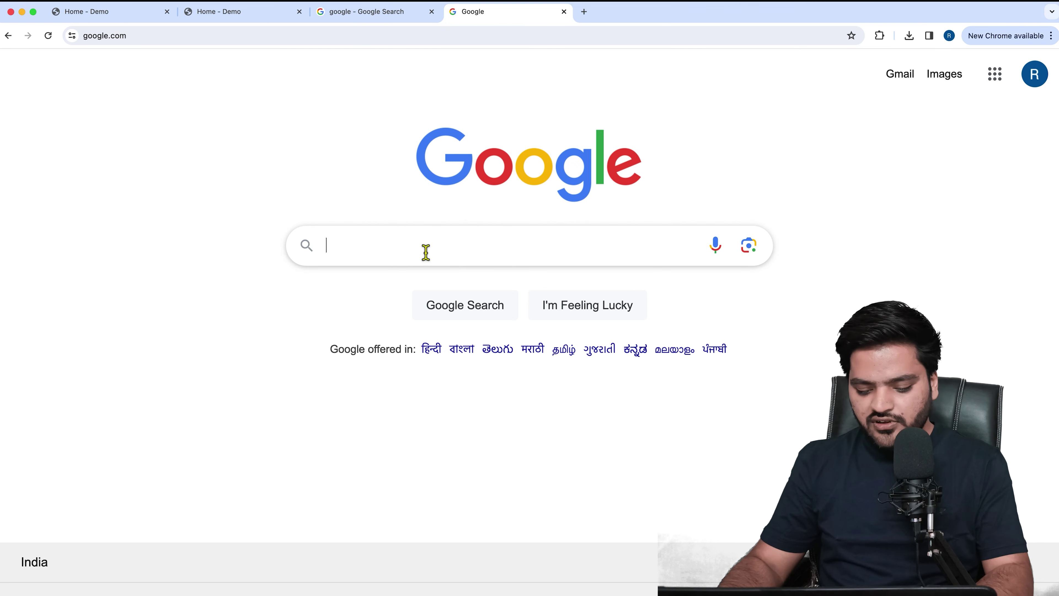
pyautogui.write('fevi')
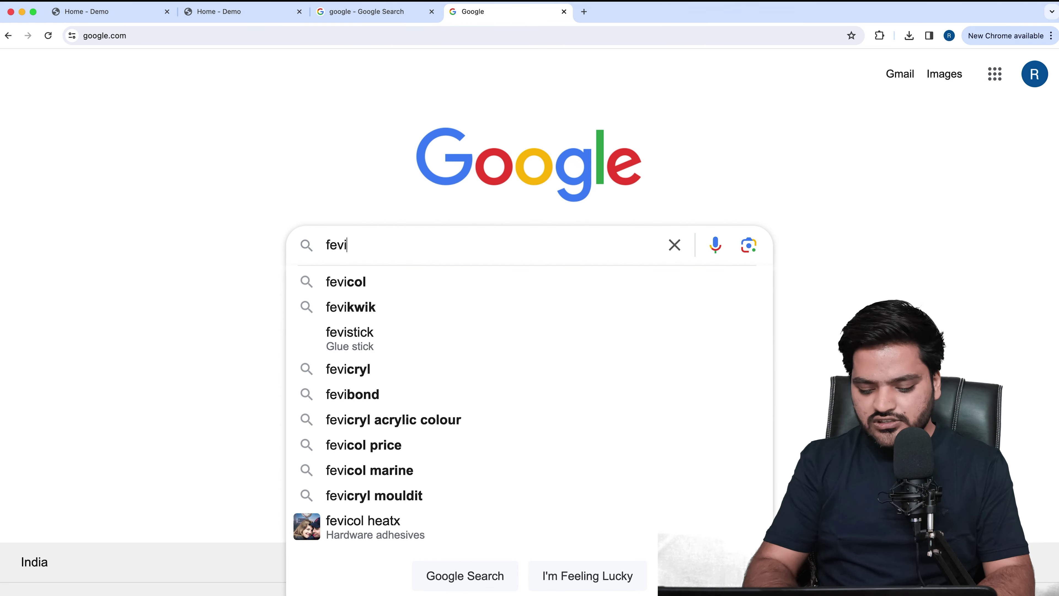
pyautogui.write('con')
pyautogui.press('BackSpace')
pyautogui.press('BackSpace')
pyautogui.press('BackSpace')
pyautogui.press('BackSpace')
pyautogui.press('BackSpace')
pyautogui.press('BackSpace')
pyautogui.write('avicon generator free')
pyautogui.press('Return')
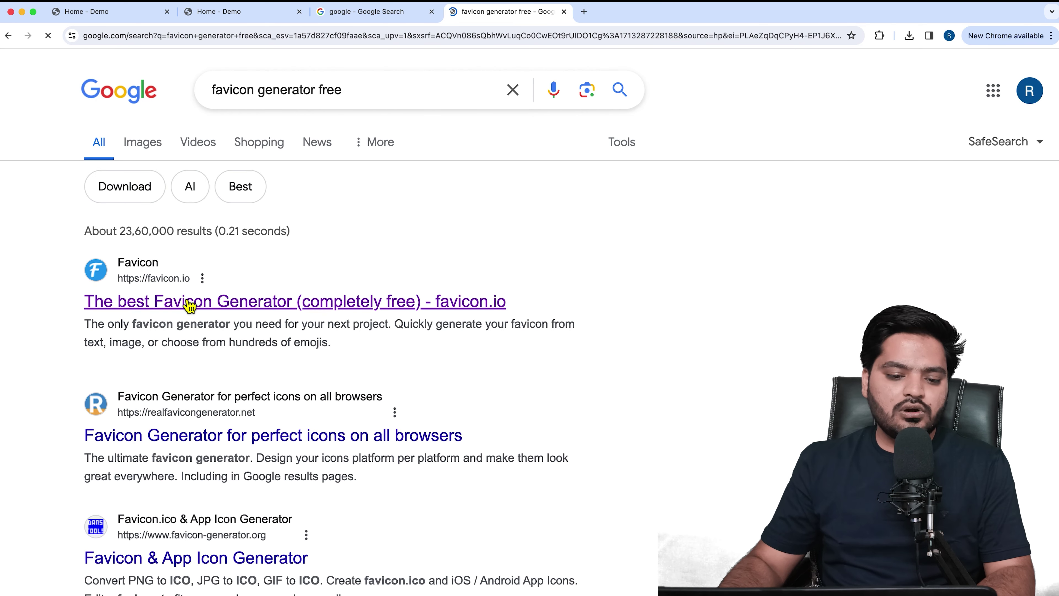
# Open favicon.io and go to its image-to-favicon converter.
pyautogui.click(223, 309)
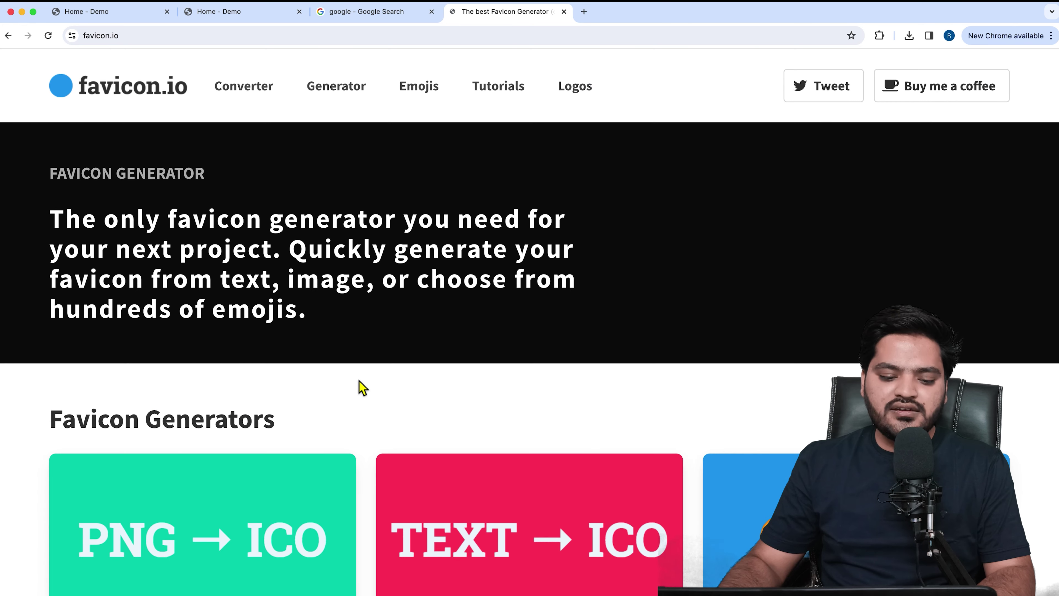
pyautogui.scroll(-3, 361, 386)
pyautogui.scroll(-3, 361, 386)
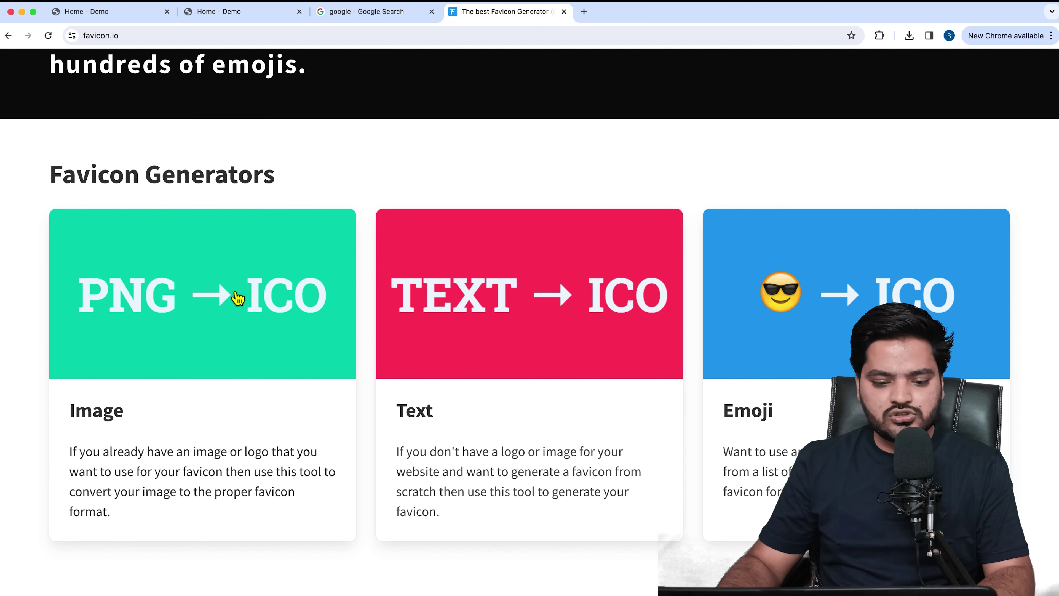
pyautogui.click(236, 298)
pyautogui.scroll(-1, 237, 354)
pyautogui.scroll(-3, 236, 355)
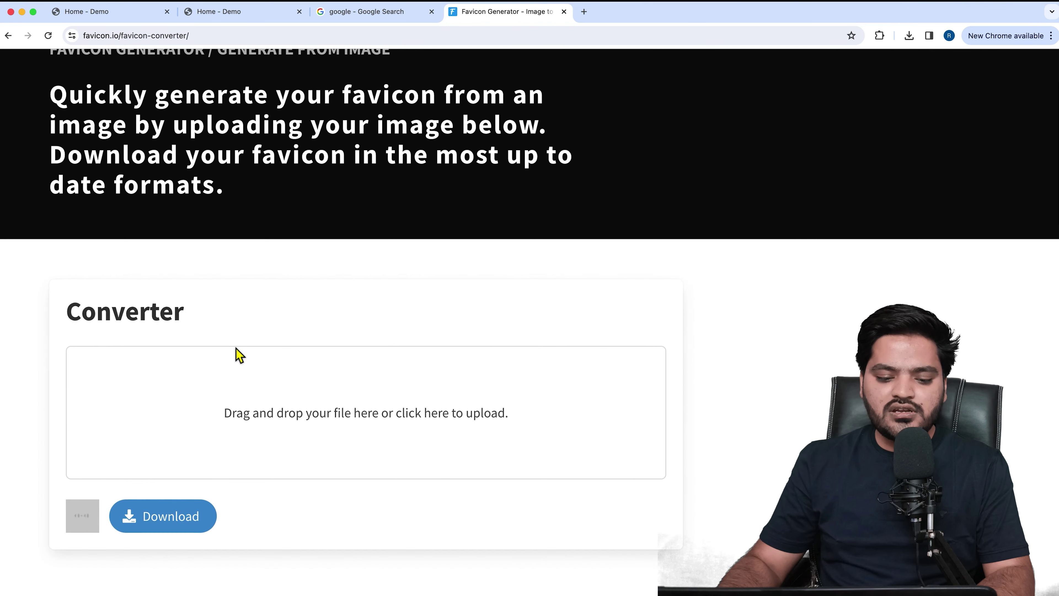
# Upload the pngtree logo PNG, download the favicon zip, and return to the demo site tab.
pyautogui.click(355, 404)
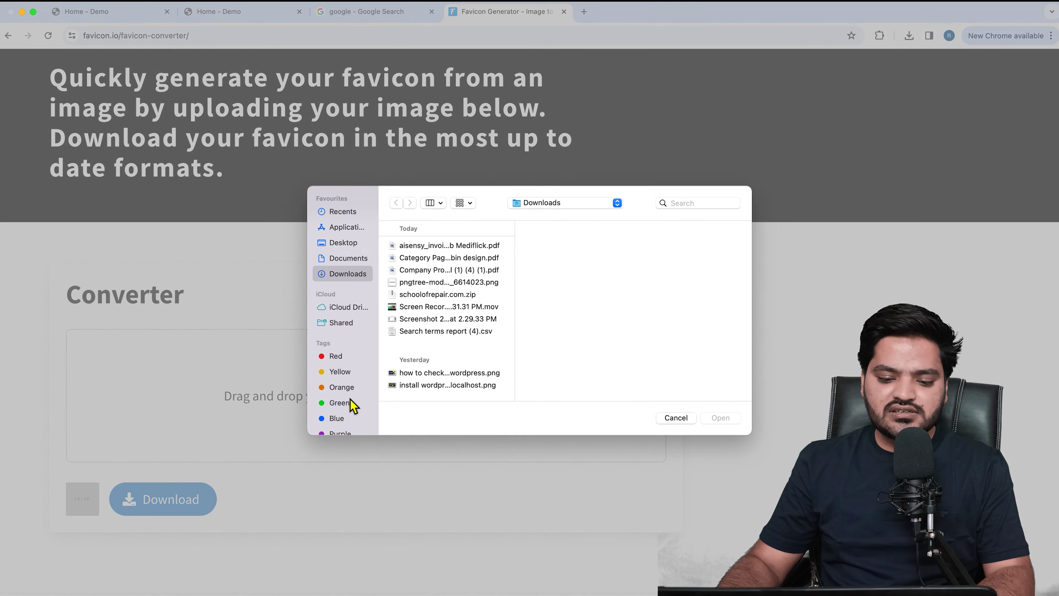
pyautogui.click(455, 284)
pyautogui.click(732, 418)
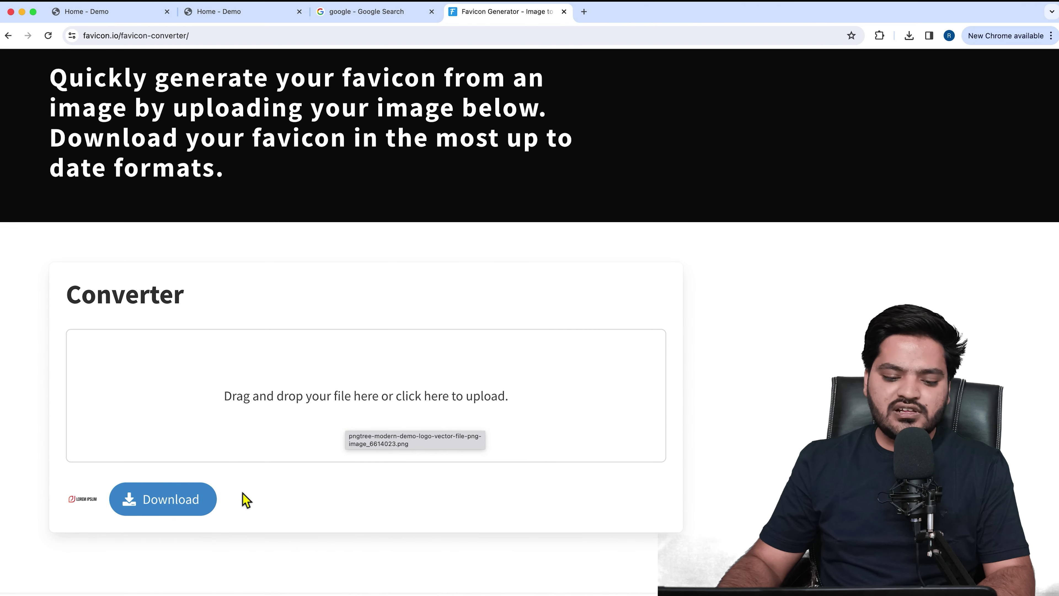
pyautogui.click(158, 500)
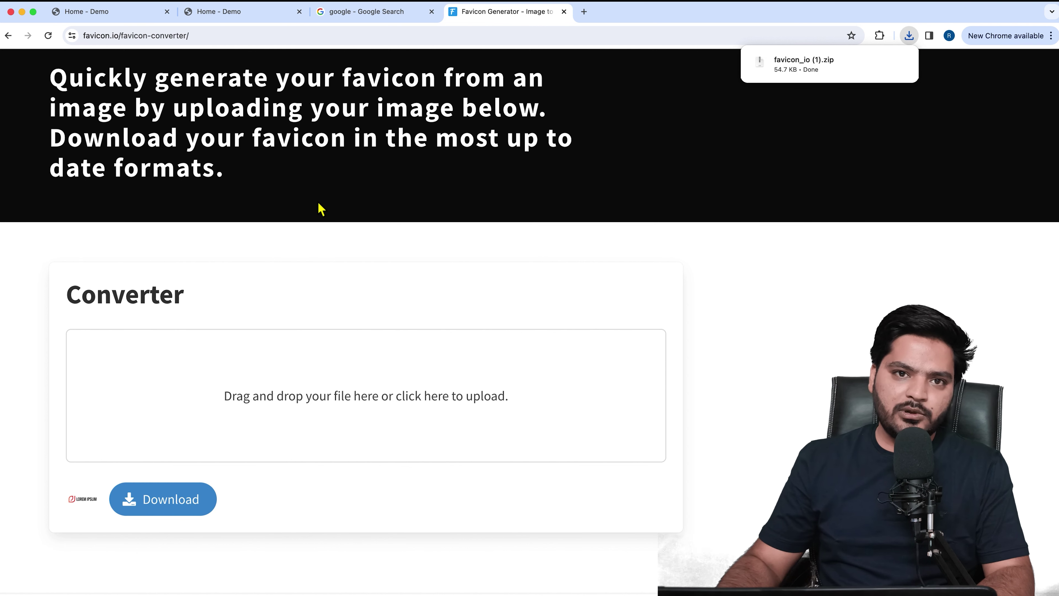
pyautogui.click(128, 21)
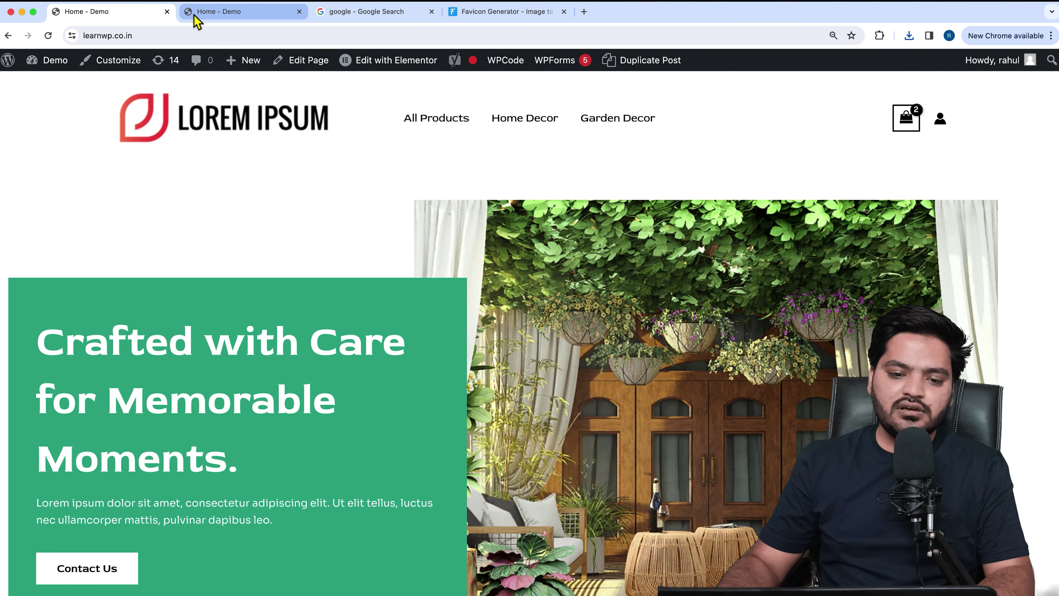
# In the Customizer, go through Header Builder > Site Title & Logo to the Site Icon setting.
pyautogui.click(116, 62)
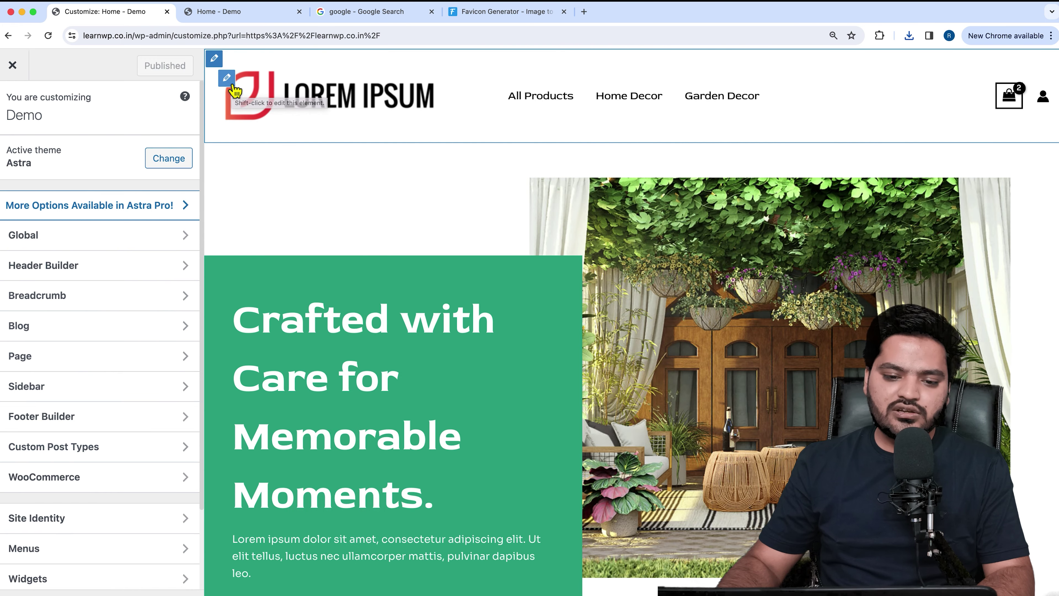
pyautogui.click(234, 83)
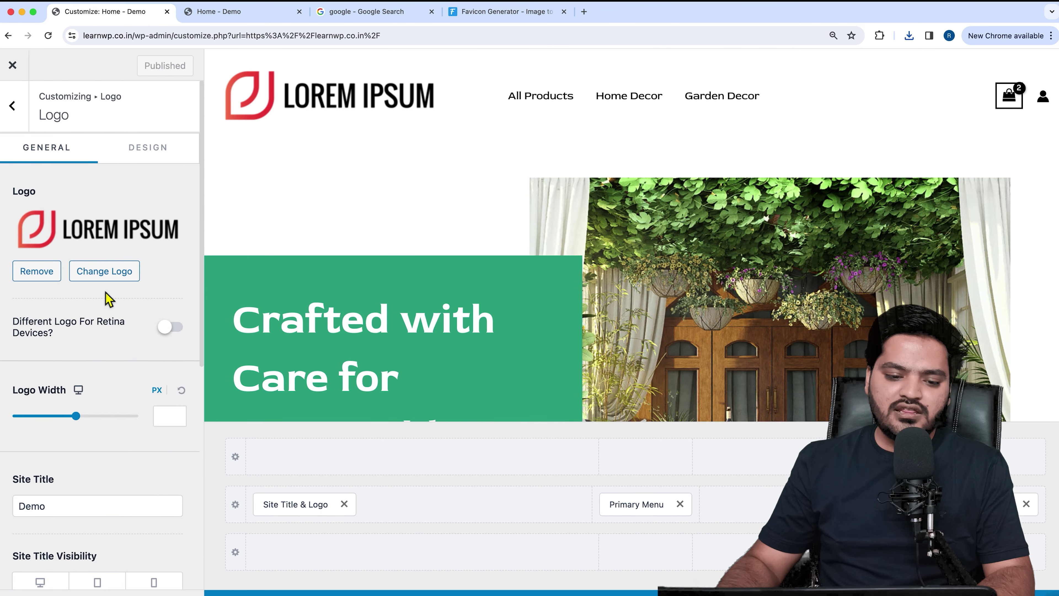
pyautogui.scroll(-10, 107, 296)
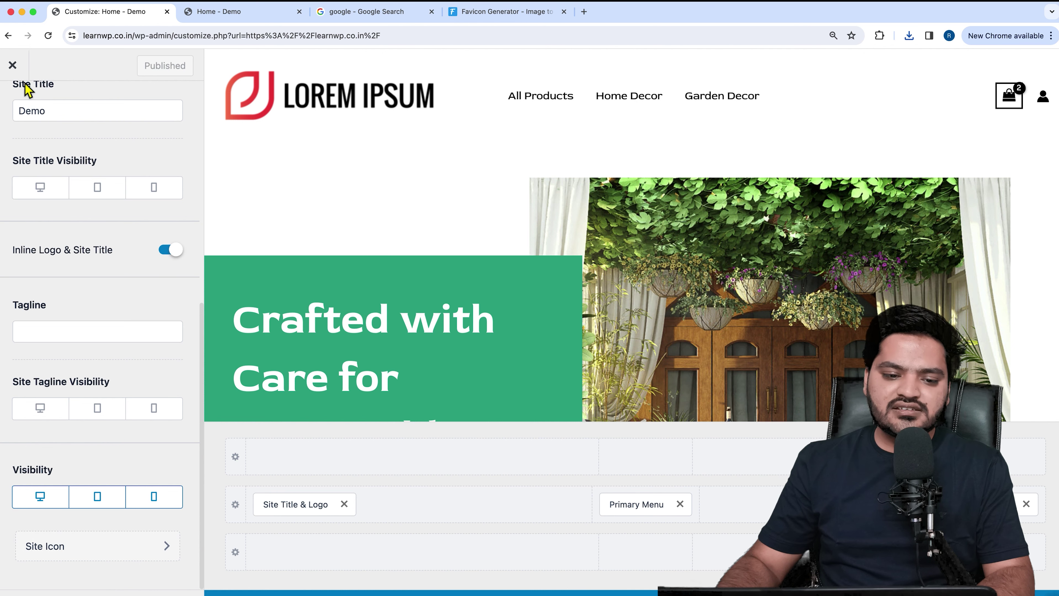
pyautogui.scroll(10, 52, 265)
pyautogui.click(13, 107)
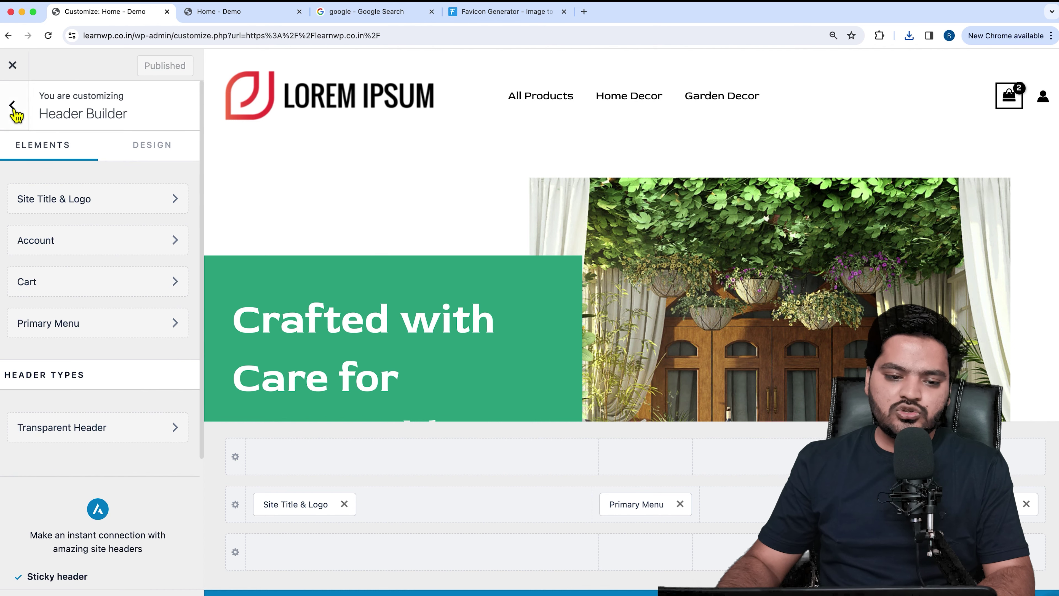
pyautogui.click(14, 107)
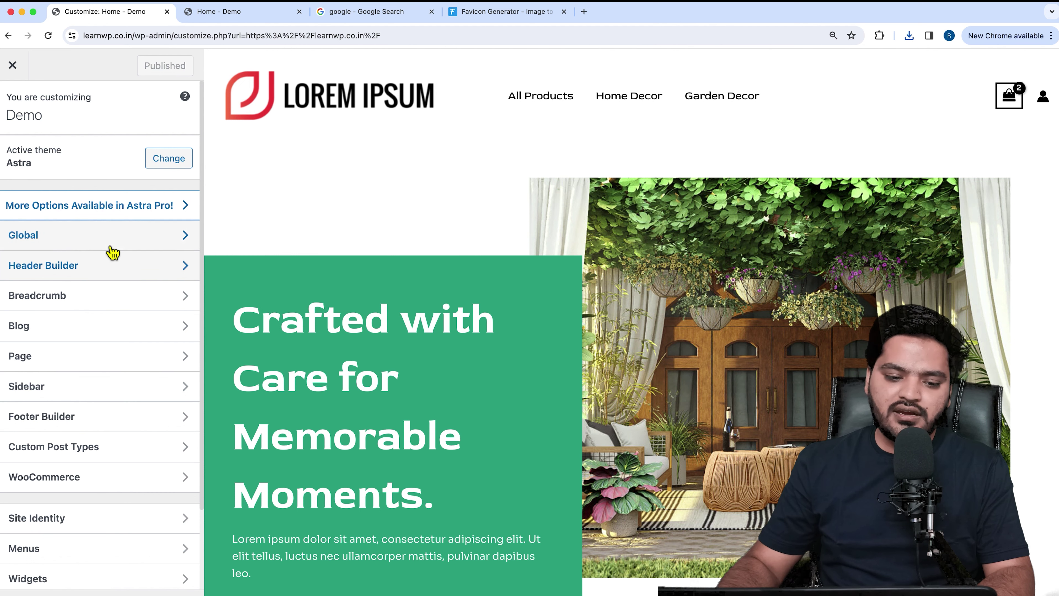
pyautogui.click(105, 270)
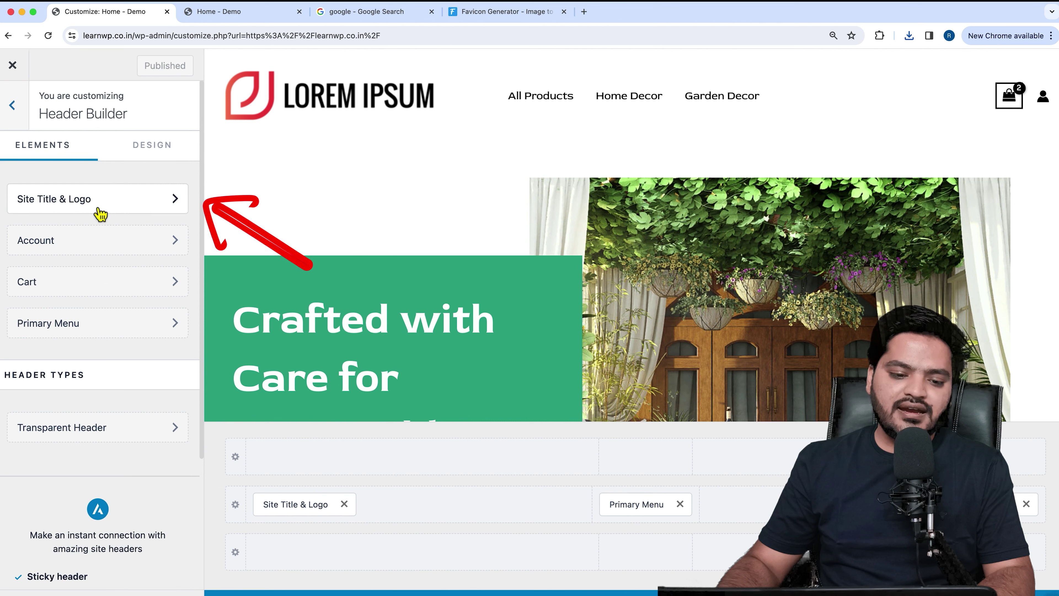
pyautogui.click(119, 209)
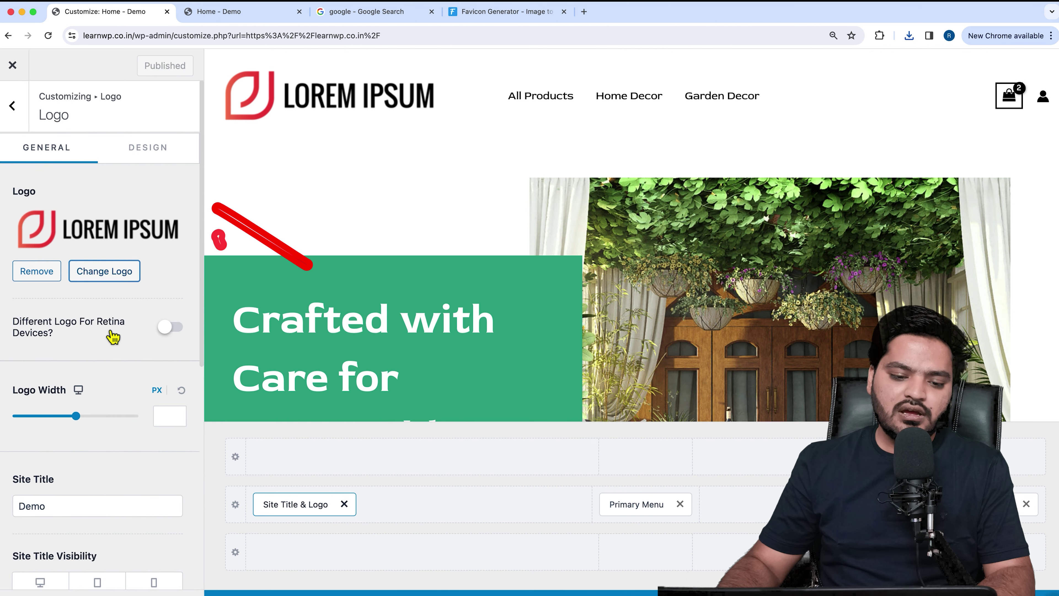
pyautogui.scroll(-10, 110, 336)
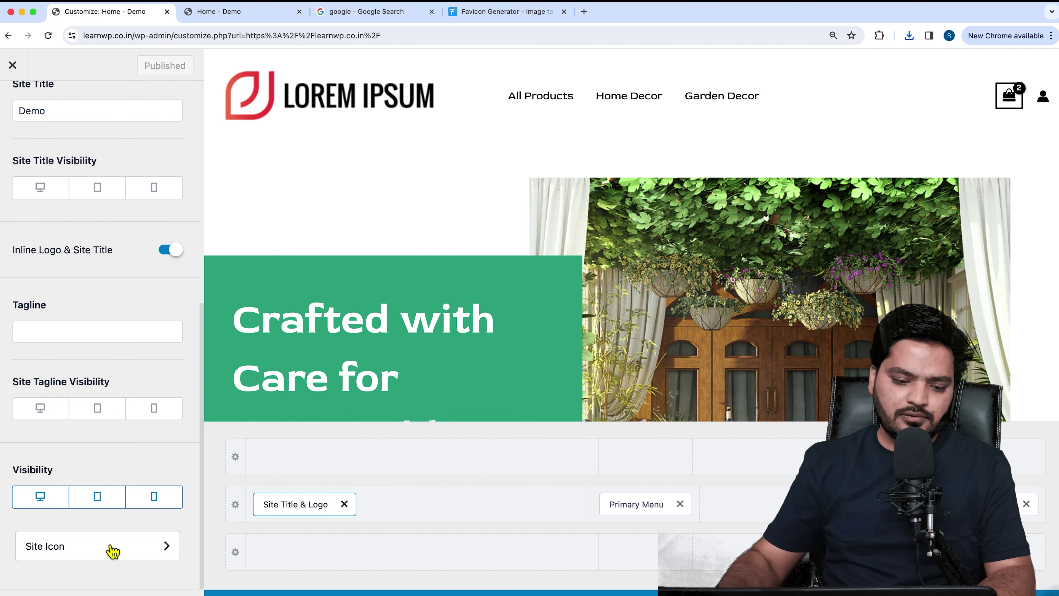
pyautogui.click(88, 551)
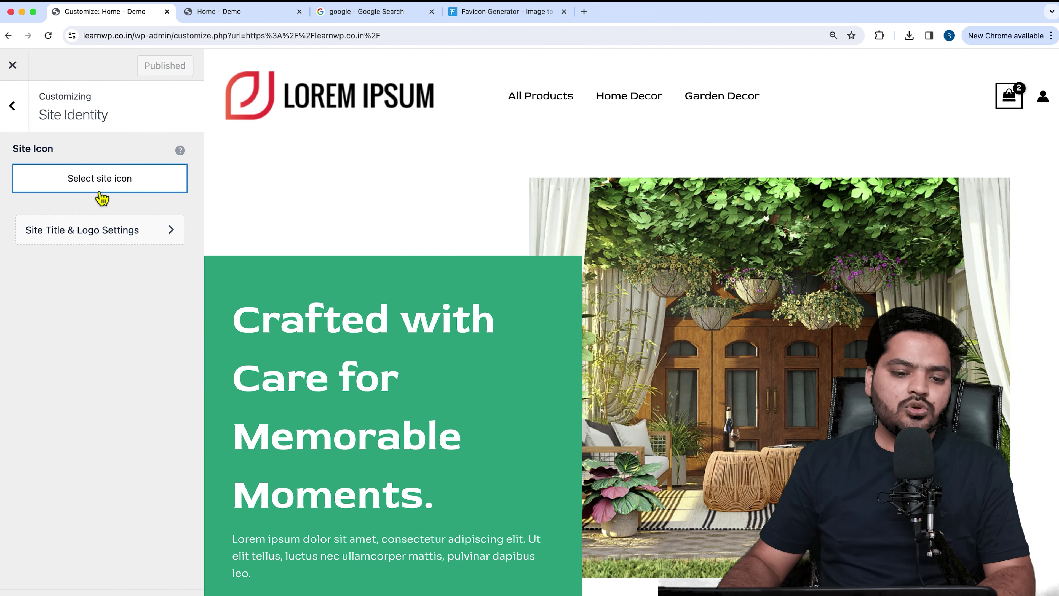
# Pick the Lorem Ipsum logo from the Media Library, crop to its red mark, and publish.
pyautogui.click(121, 192)
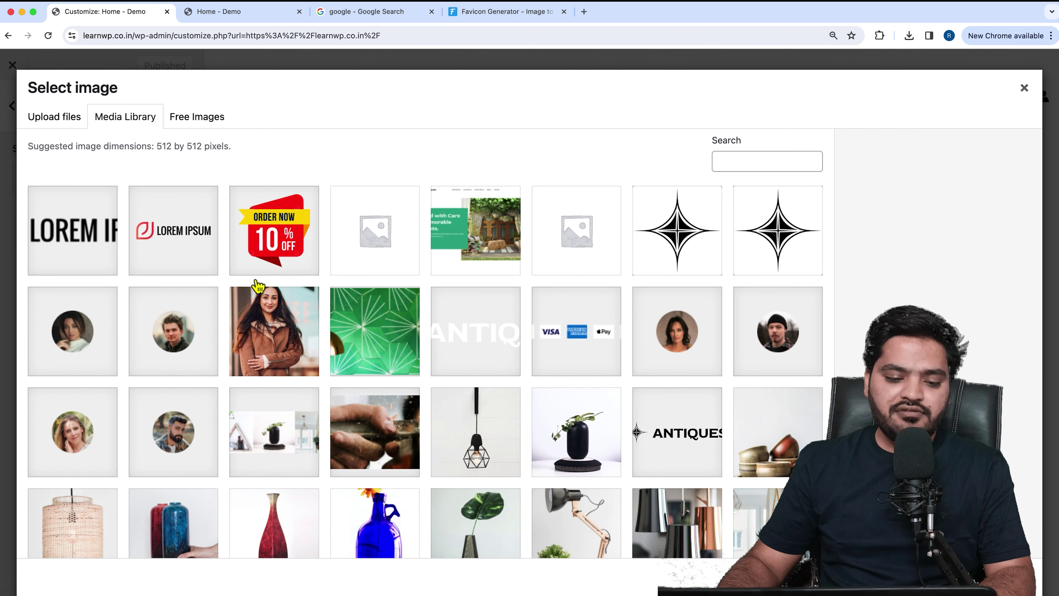
pyautogui.click(86, 242)
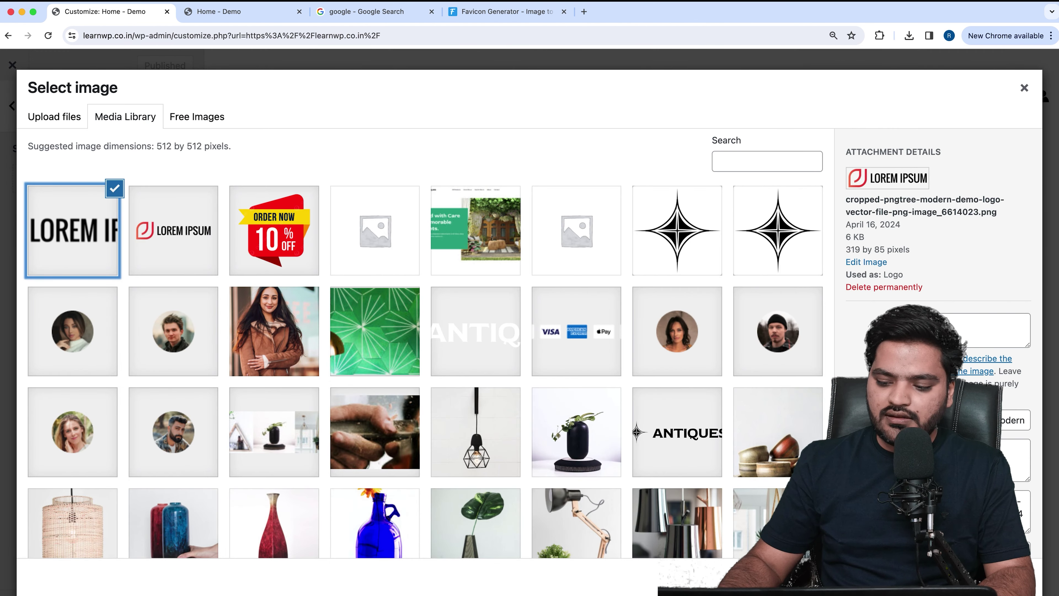
pyautogui.click(1010, 578)
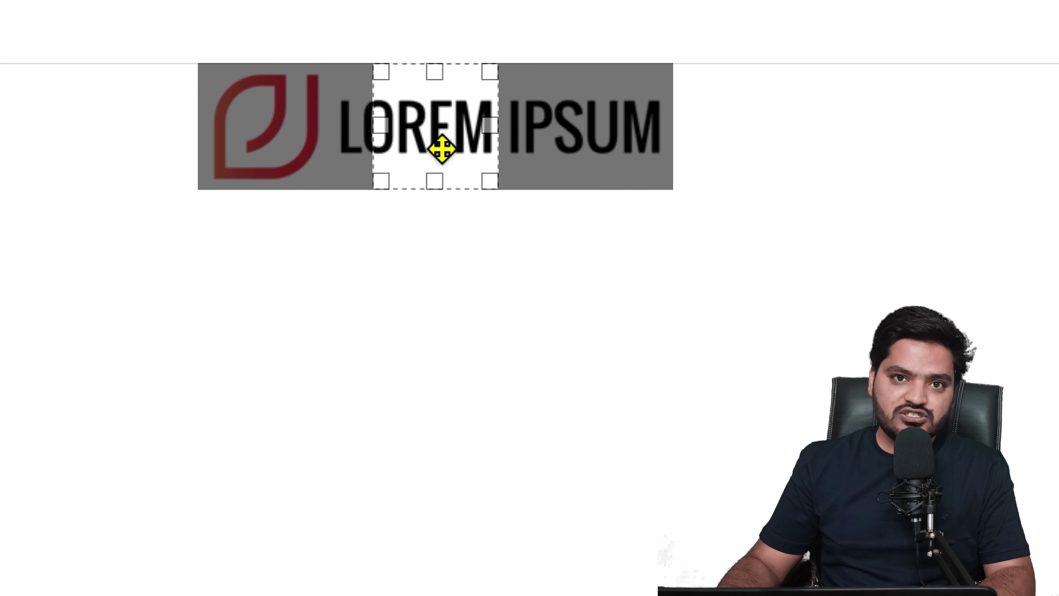
pyautogui.moveTo(439, 147); pyautogui.dragTo(270, 116)
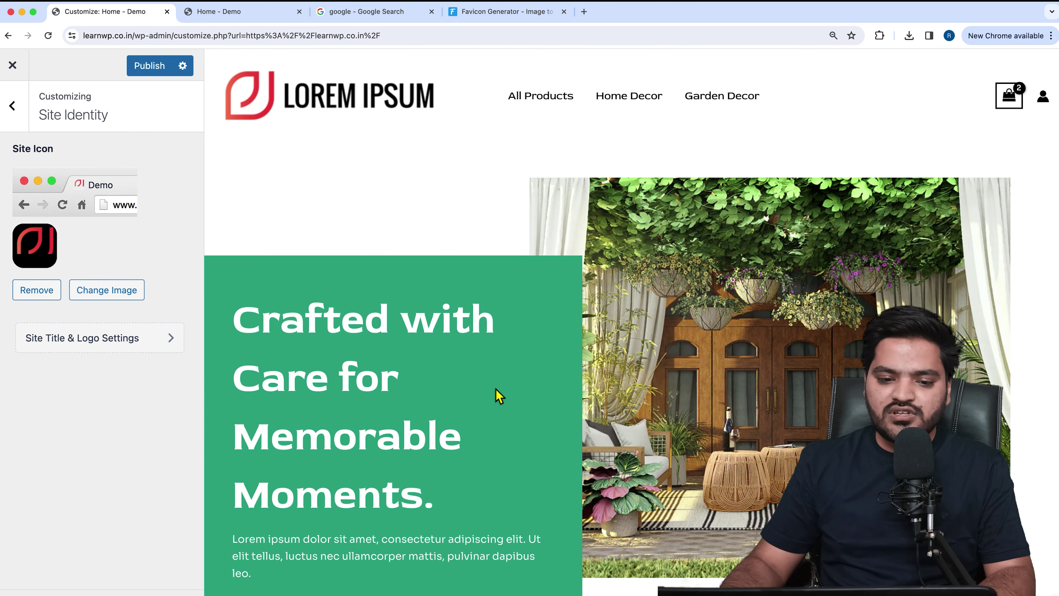
pyautogui.click(145, 73)
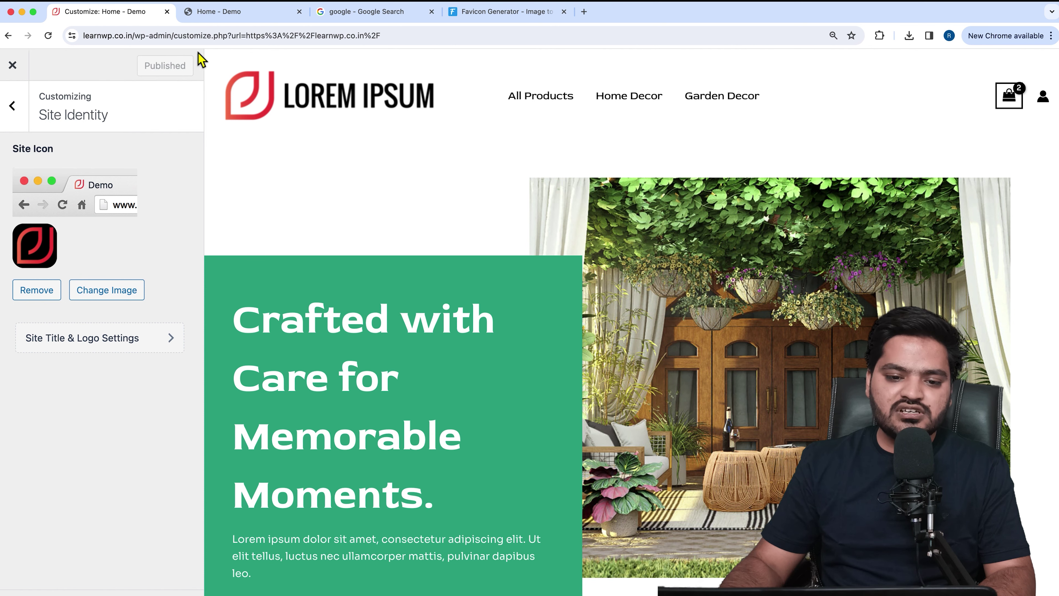
# Switch to the live 'Home - Demo' tab to check the new favicon.
pyautogui.click(217, 14)
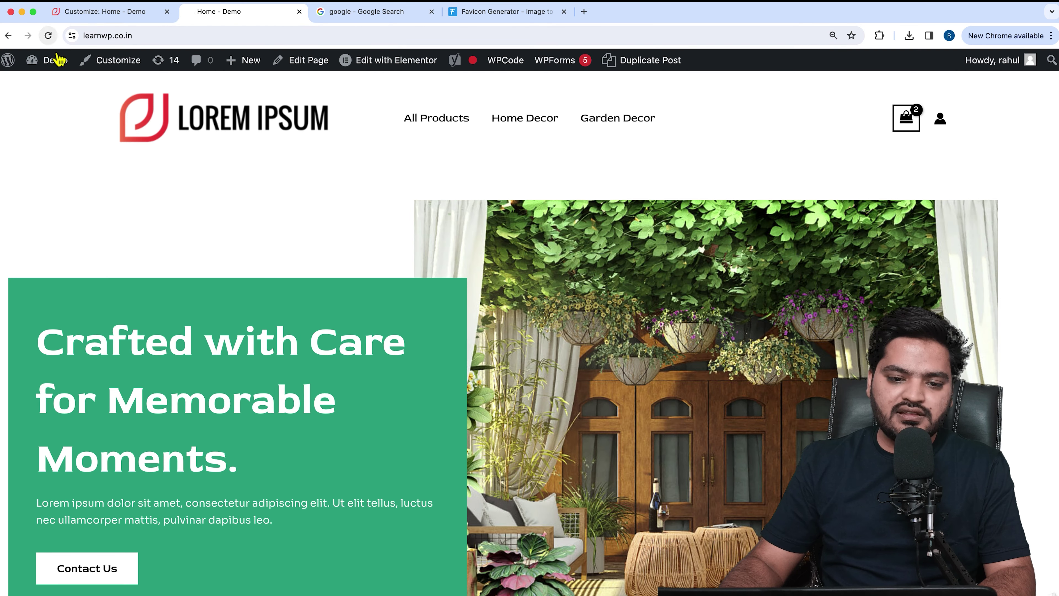